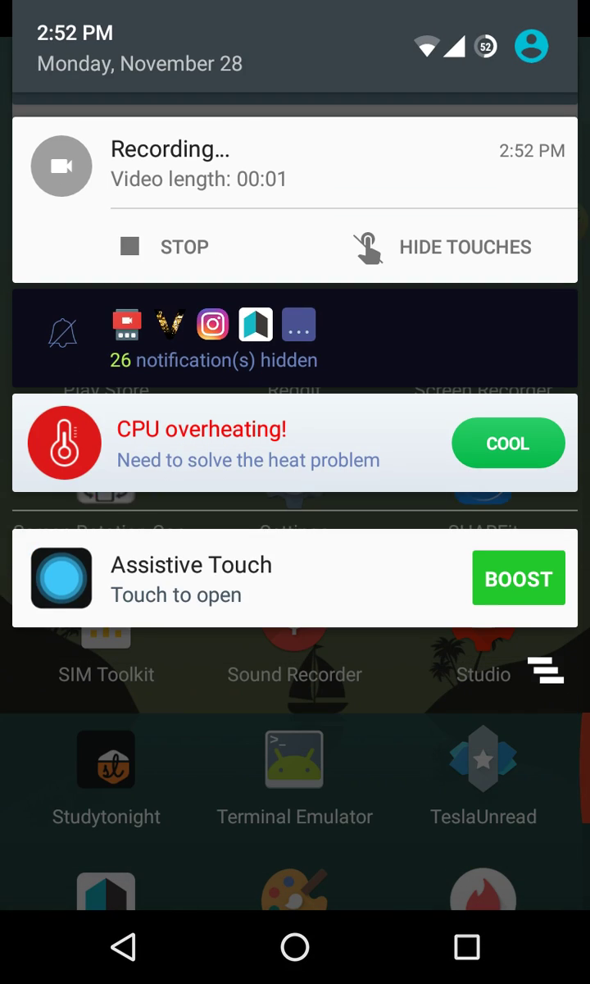
Hide touch indicators, dismiss the notification shade and browse the app drawer from Play Store to Tinder
click(453, 238)
drag(295, 738, 295, 123)
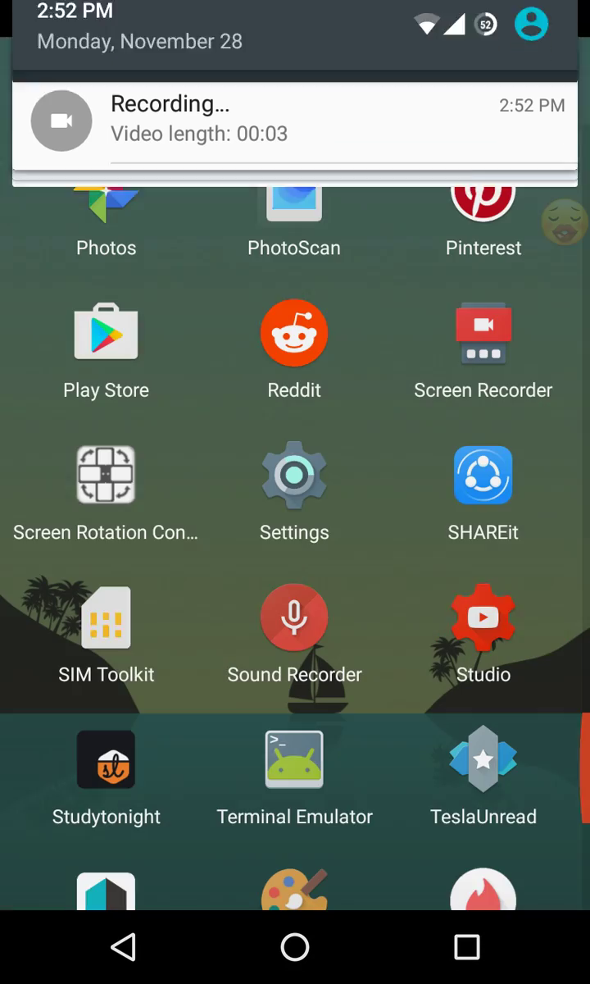
scroll(295, 492, down, 3)
scroll(296, 492, up, 2)
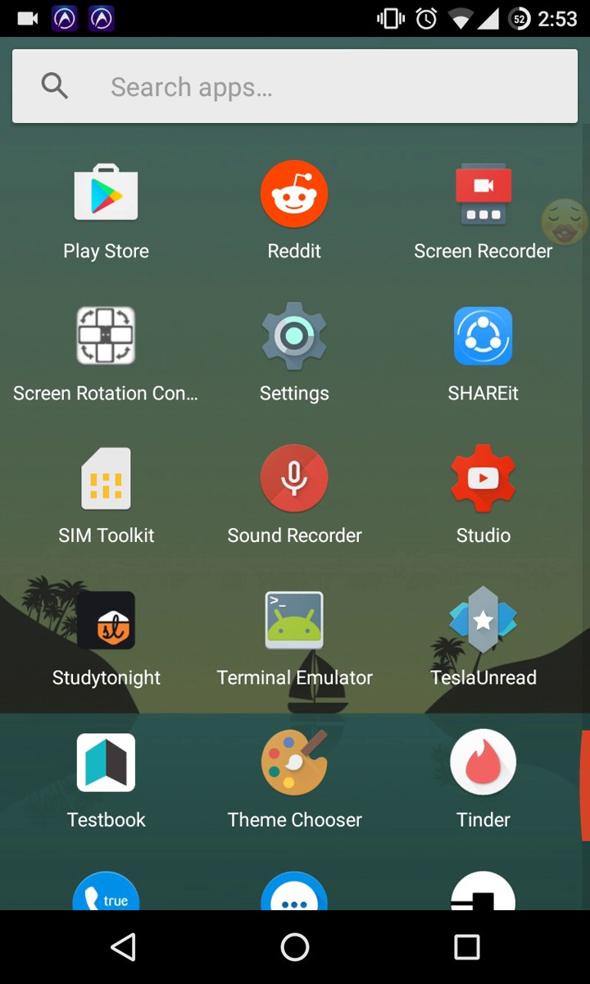
Launch Settings and navigate to Privacy > Privacy Guard
click(294, 336)
scroll(295, 492, down, 3)
scroll(295, 492, down, 5)
scroll(295, 492, down, 5)
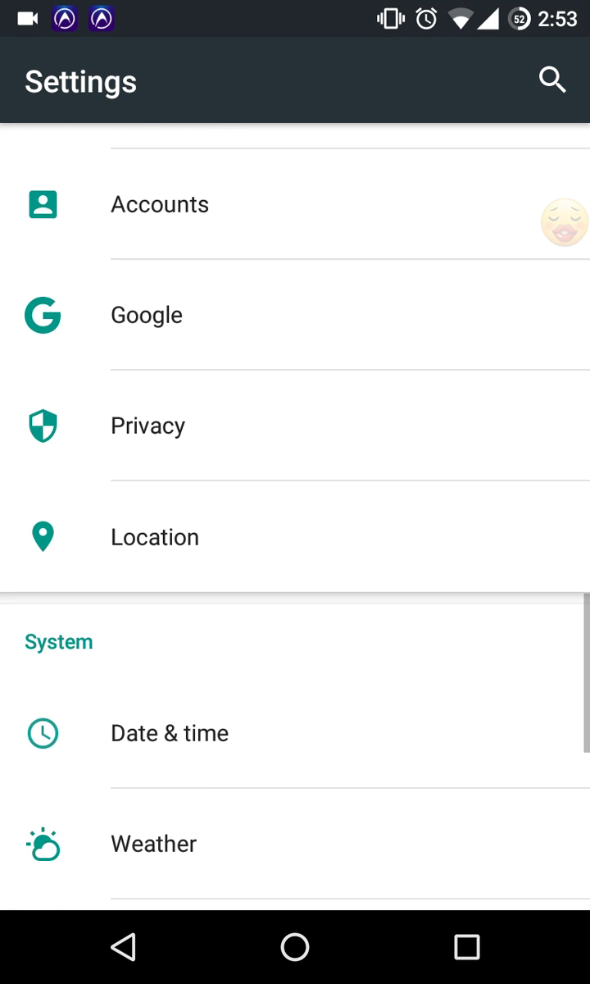
scroll(295, 492, up, 5)
scroll(295, 492, down, 5)
click(148, 283)
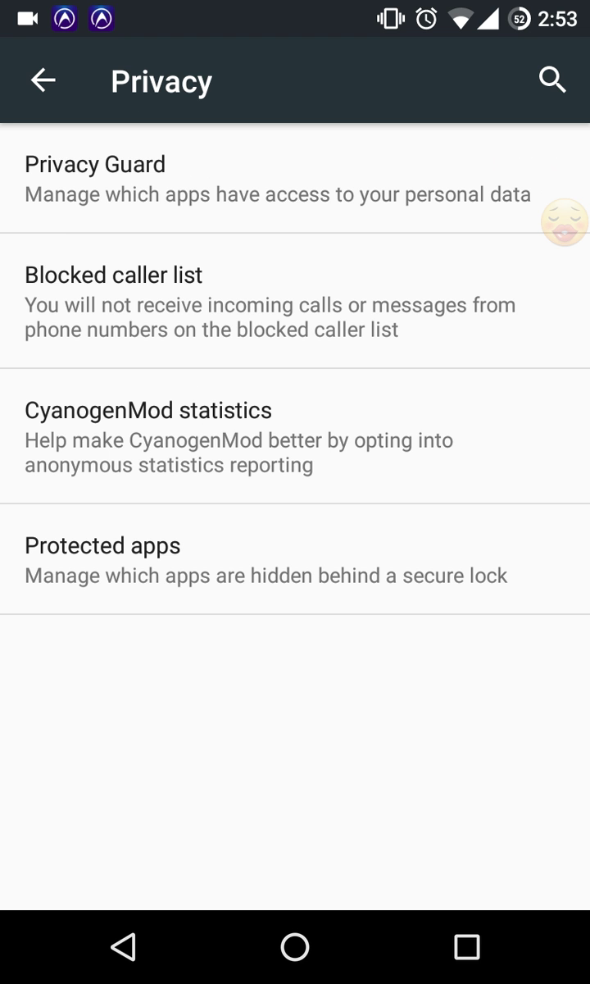
click(164, 179)
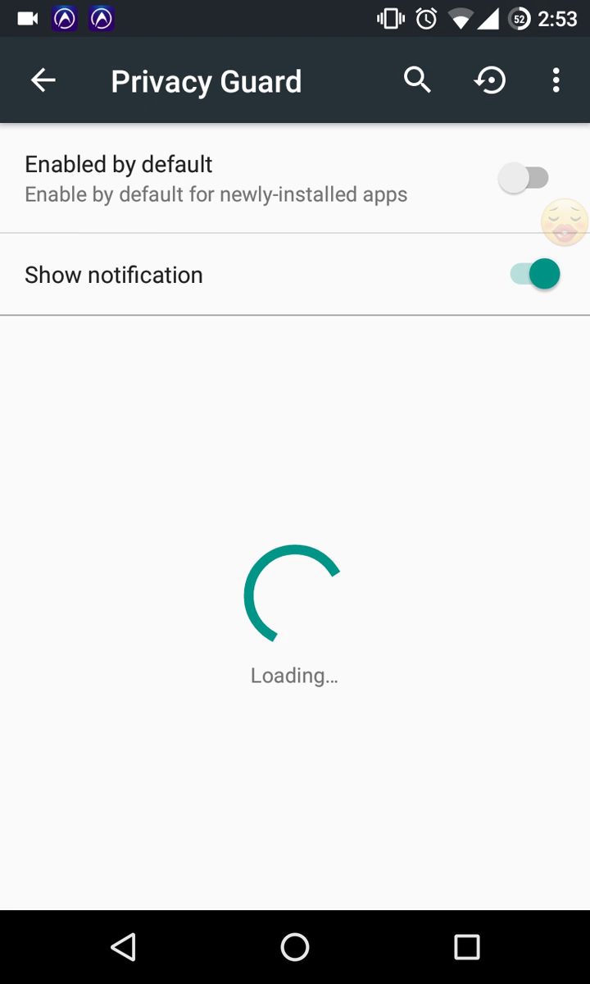
Switch Privacy Guard to the Advanced view and move from the Location tab to the Personal tab
click(556, 80)
click(486, 163)
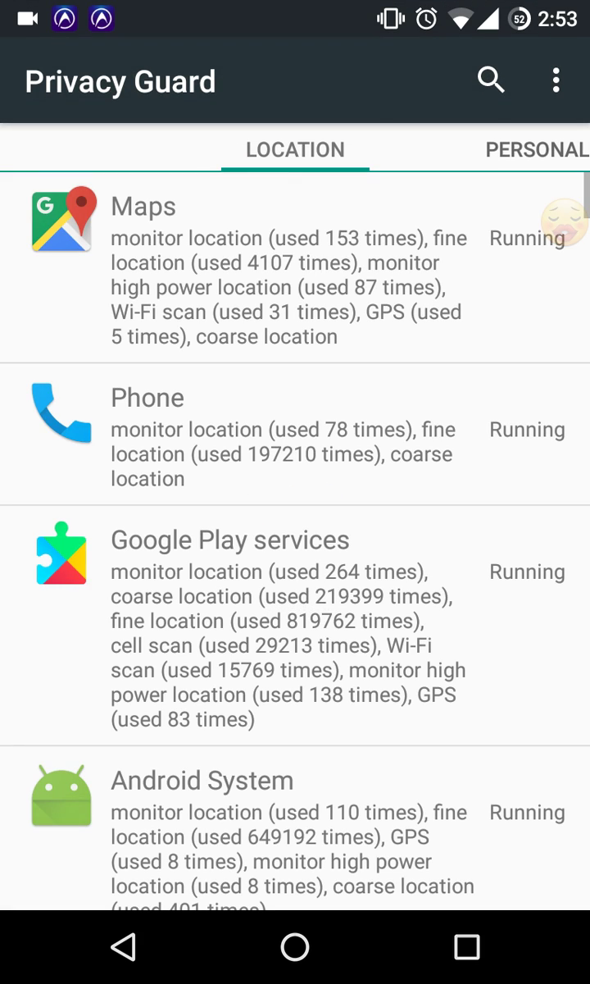
scroll(295, 508, down, 2)
scroll(295, 508, down, 3)
scroll(295, 509, down, 2)
scroll(295, 508, down, 3)
scroll(295, 508, down, 3)
scroll(295, 509, down, 3)
scroll(295, 508, down, 2)
scroll(295, 508, down, 2)
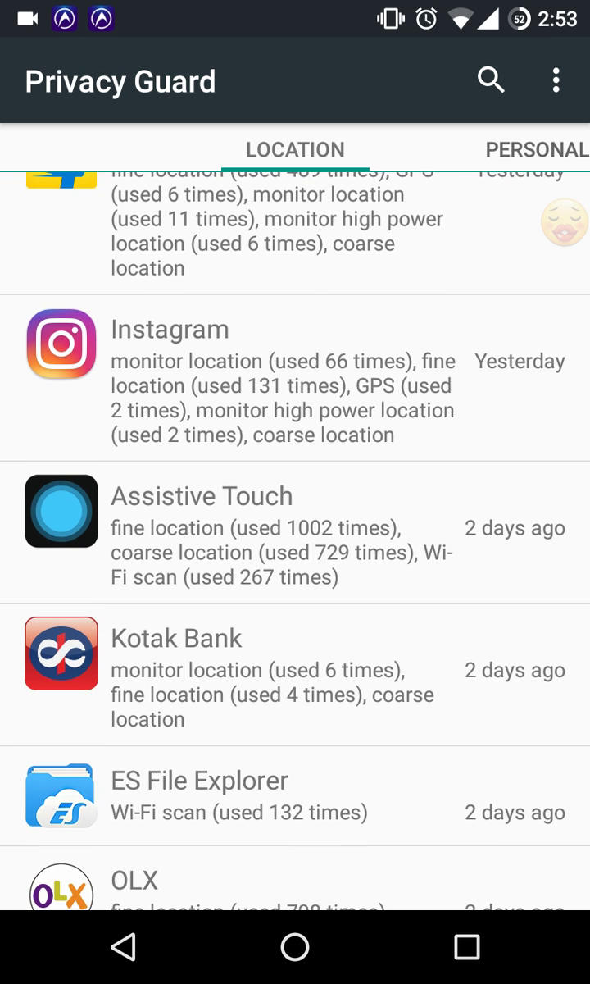
scroll(295, 509, up, 2)
scroll(295, 508, up, 4)
drag(410, 509, 164, 509)
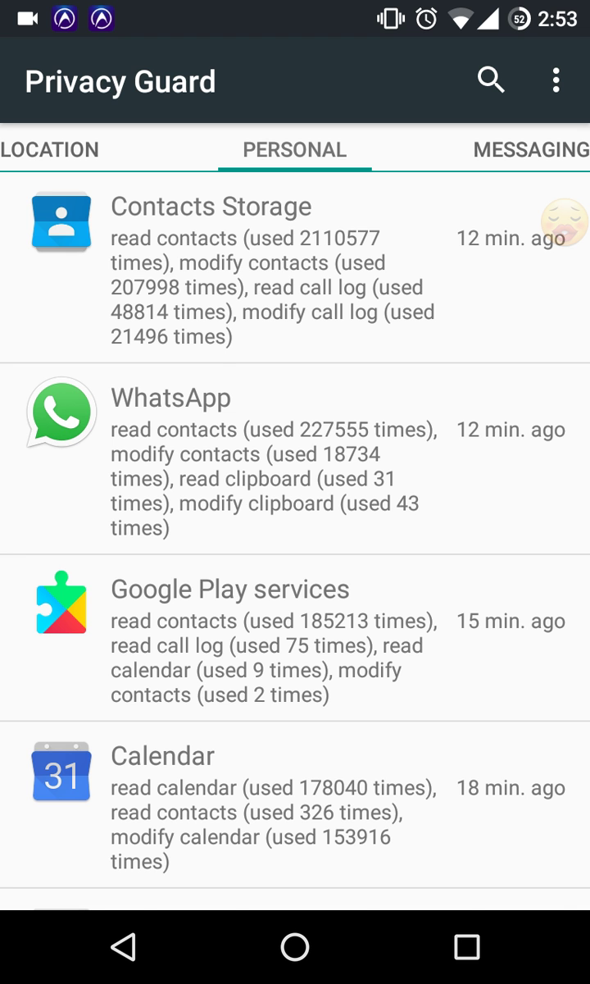
scroll(295, 508, down, 5)
scroll(295, 508, down, 3)
scroll(295, 509, down, 3)
scroll(295, 509, down, 2)
scroll(295, 508, down, 3)
scroll(295, 508, down, 2)
scroll(295, 508, down, 2)
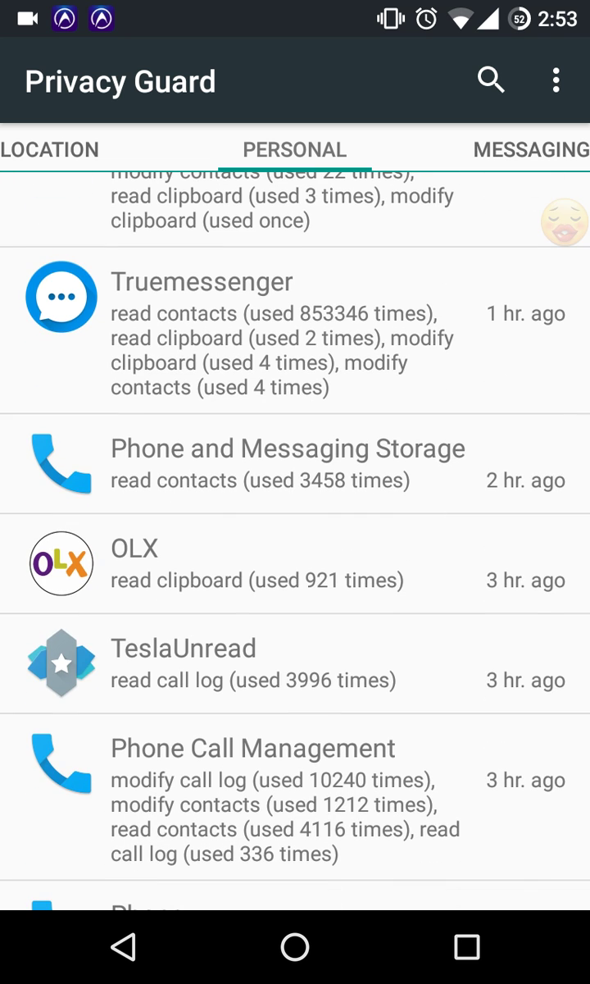
scroll(295, 508, down, 4)
scroll(296, 508, down, 4)
scroll(295, 509, down, 4)
scroll(295, 508, down, 5)
scroll(295, 508, down, 4)
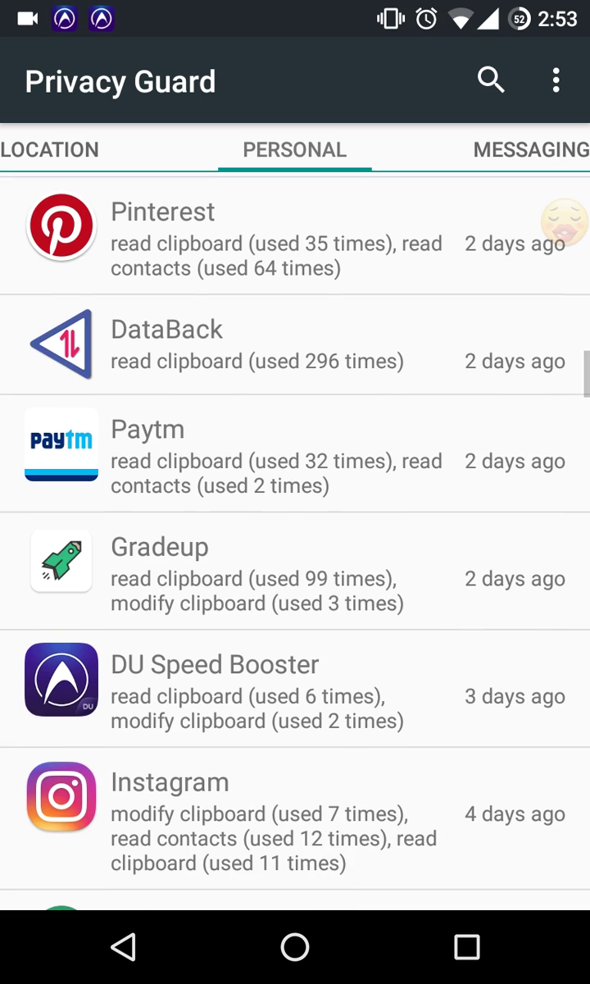
scroll(295, 508, down, 5)
scroll(295, 508, down, 4)
scroll(295, 509, down, 5)
scroll(295, 509, down, 4)
scroll(295, 509, down, 4)
scroll(295, 508, down, 4)
scroll(295, 508, down, 3)
scroll(295, 508, down, 2)
scroll(295, 509, down, 5)
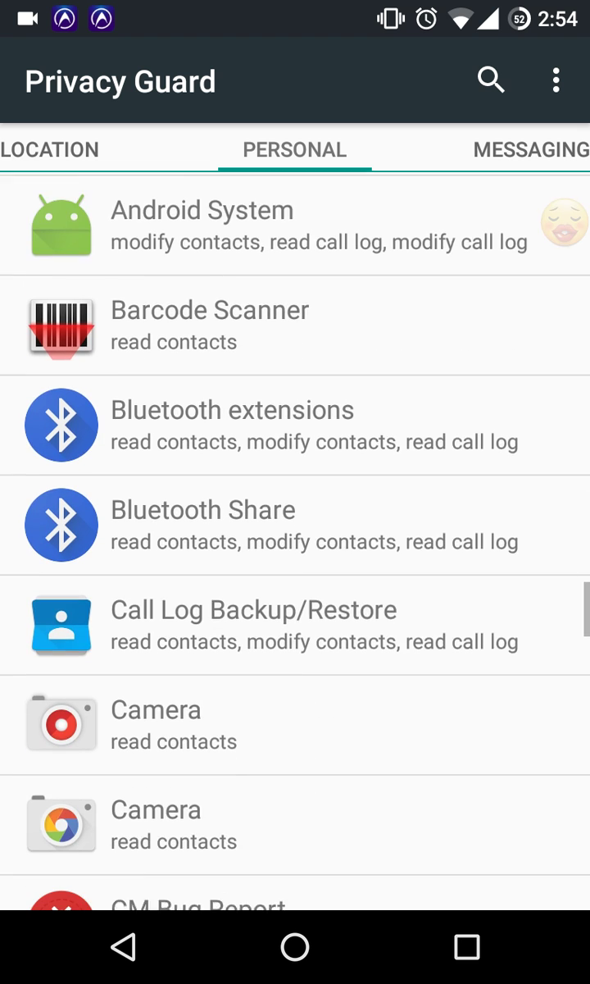
scroll(296, 508, down, 3)
scroll(295, 509, up, 1)
scroll(295, 508, down, 1)
scroll(295, 509, up, 1)
scroll(295, 508, up, 2)
scroll(295, 508, up, 1)
scroll(295, 508, up, 2)
scroll(295, 508, up, 4)
scroll(295, 509, up, 5)
scroll(295, 509, up, 5)
scroll(295, 508, up, 5)
scroll(295, 508, up, 1)
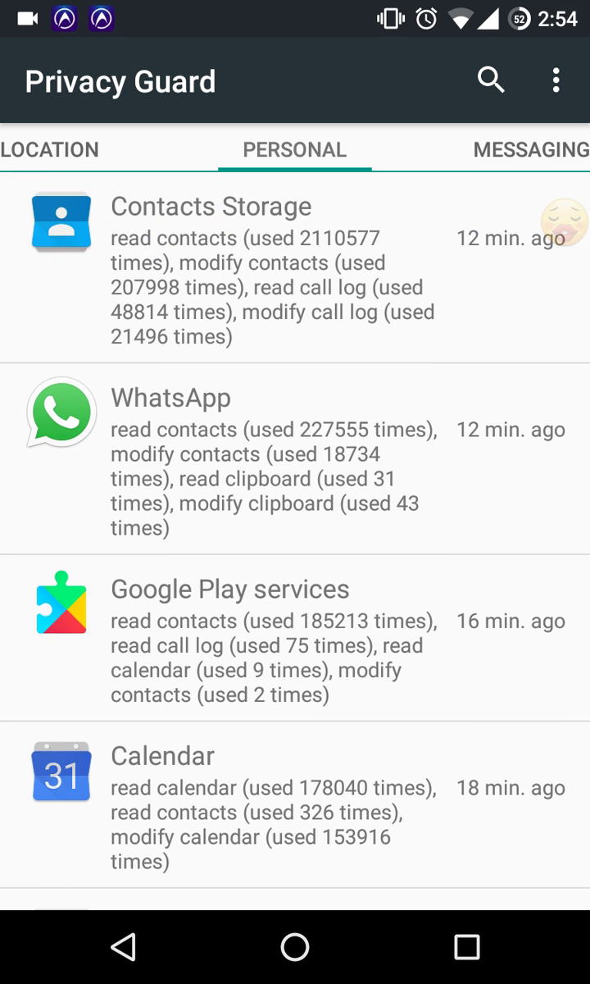
scroll(295, 508, down, 2)
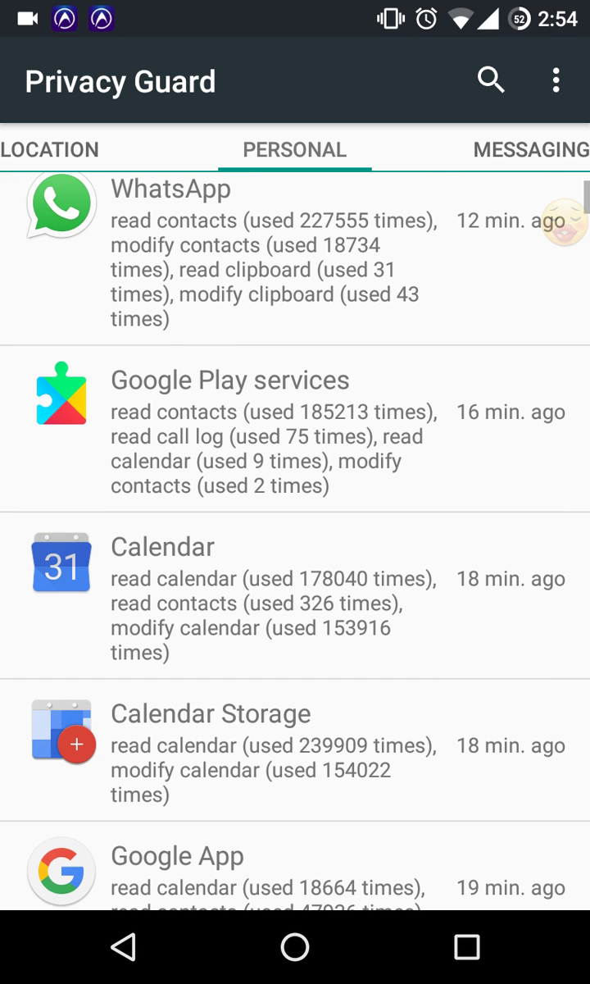
scroll(295, 509, up, 1)
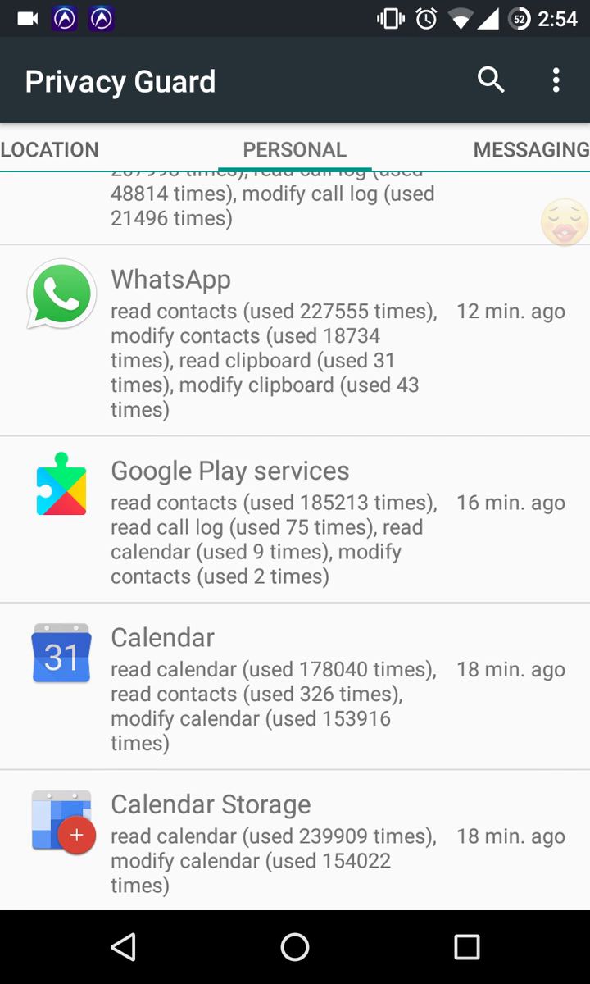
scroll(295, 508, down, 2)
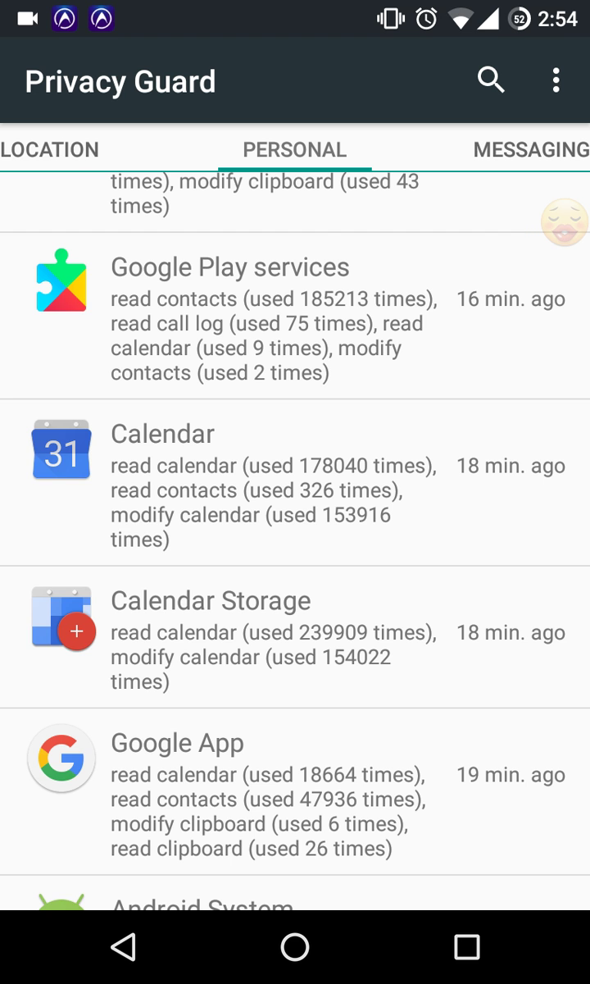
click(271, 311)
Scroll through Google Play services' Privacy Guard permissions to find the Internet section
scroll(295, 508, down, 1)
scroll(295, 508, down, 15)
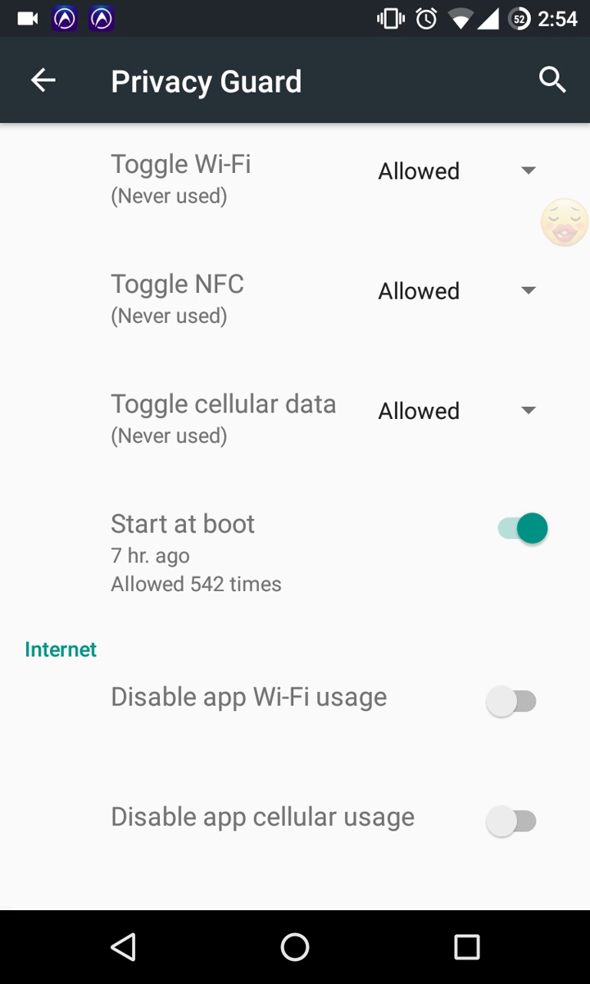
scroll(295, 508, up, 2)
scroll(296, 509, down, 2)
scroll(295, 509, up, 2)
scroll(295, 509, down, 2)
scroll(296, 508, up, 2)
scroll(295, 508, up, 3)
scroll(295, 508, up, 5)
scroll(295, 508, up, 5)
scroll(295, 508, down, 8)
scroll(296, 508, down, 4)
Turn on Disable app Wi-Fi usage for Google Play services and return to the app list
scroll(296, 492, up, 8)
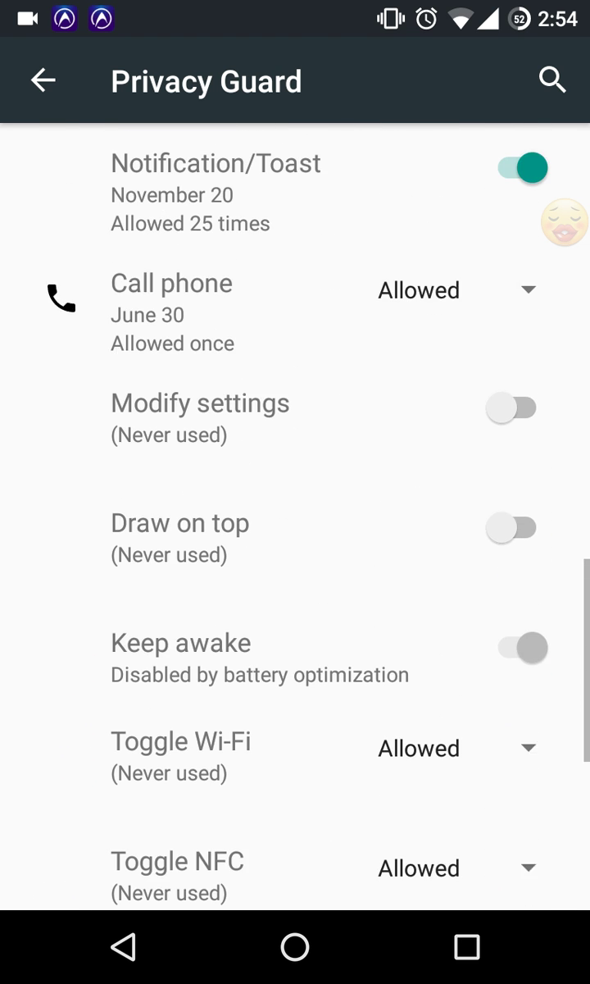
scroll(295, 492, down, 10)
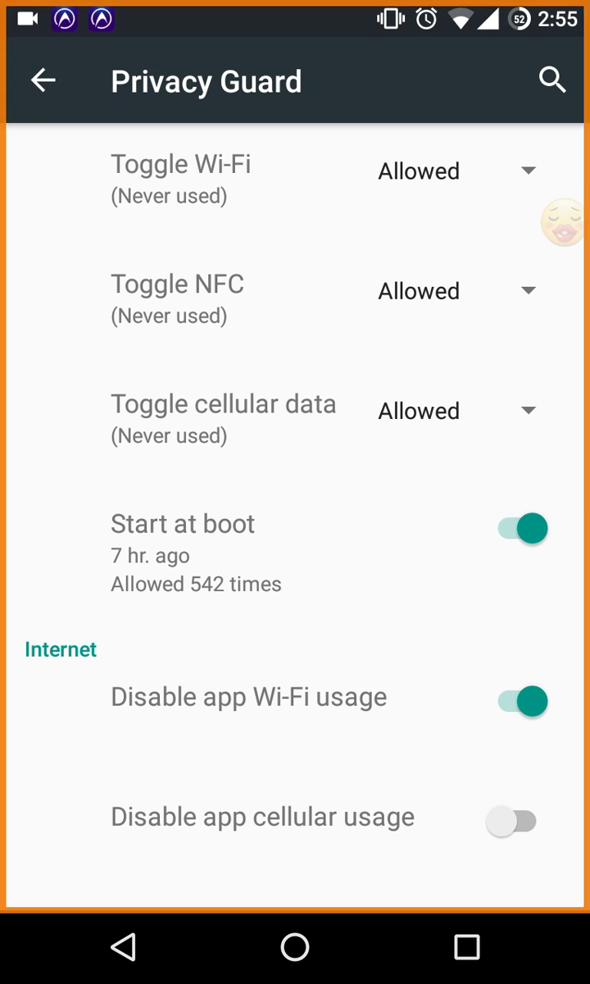
click(42, 80)
Turn on Disable app Wi-Fi usage for Google App and leave Settings for the home screen
scroll(295, 492, down, 1)
scroll(295, 492, down, 2)
scroll(295, 492, down, 3)
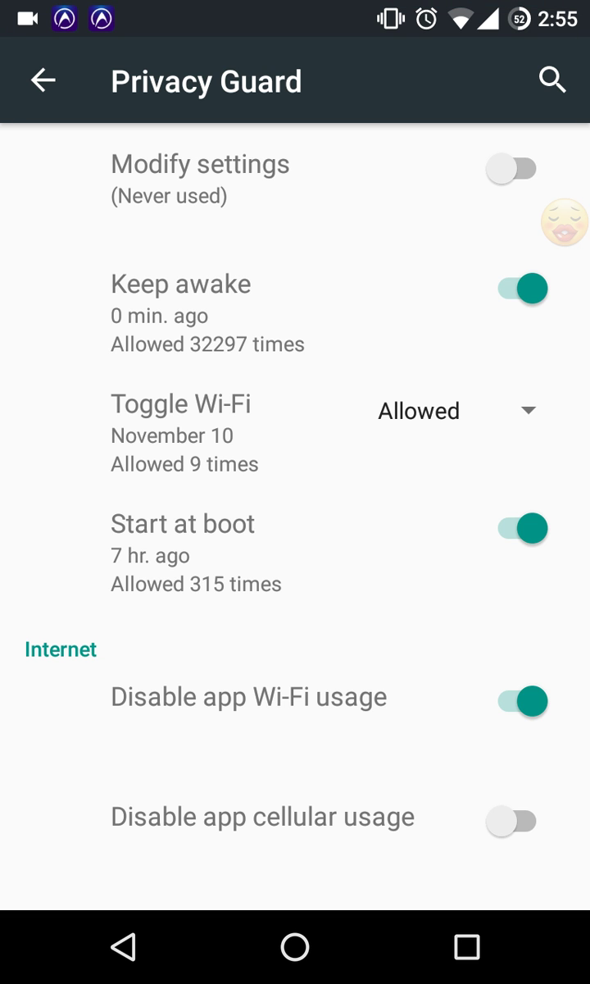
click(295, 947)
Launch the Google app from the app drawer
click(296, 845)
scroll(295, 475, down, 5)
scroll(295, 476, down, 5)
scroll(295, 476, down, 5)
scroll(295, 492, down, 5)
click(484, 342)
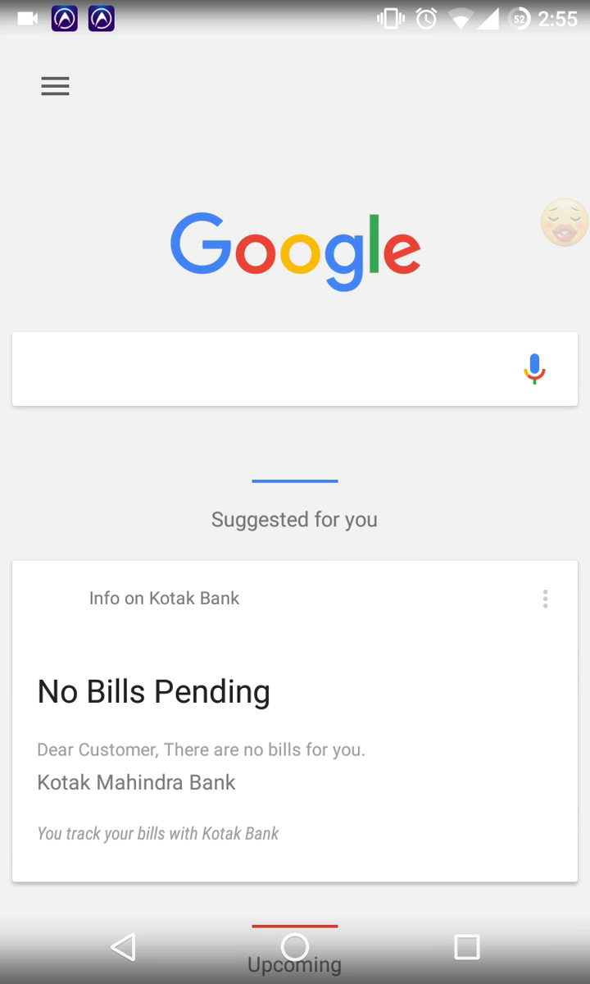
Pull to refresh the Google feed and open the search screen, confirming it can't connect
drag(295, 426, 295, 623)
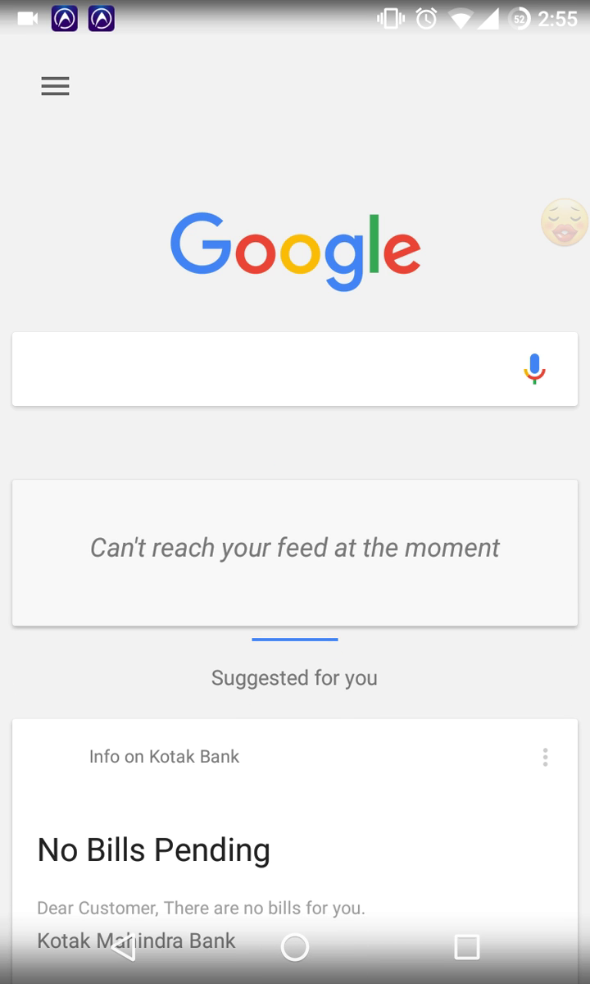
scroll(295, 492, down, 10)
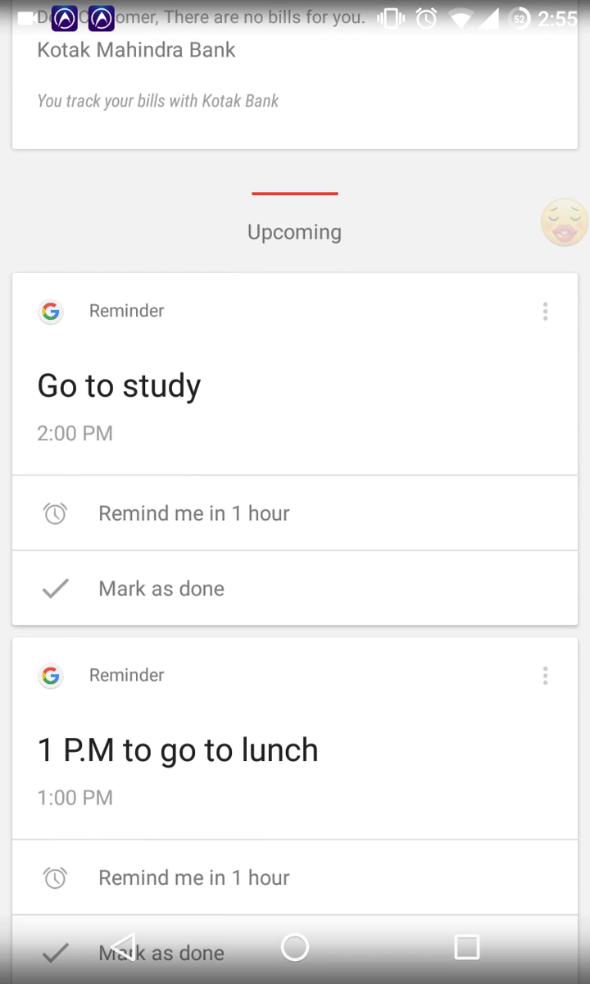
scroll(296, 491, up, 5)
scroll(295, 492, up, 5)
click(270, 369)
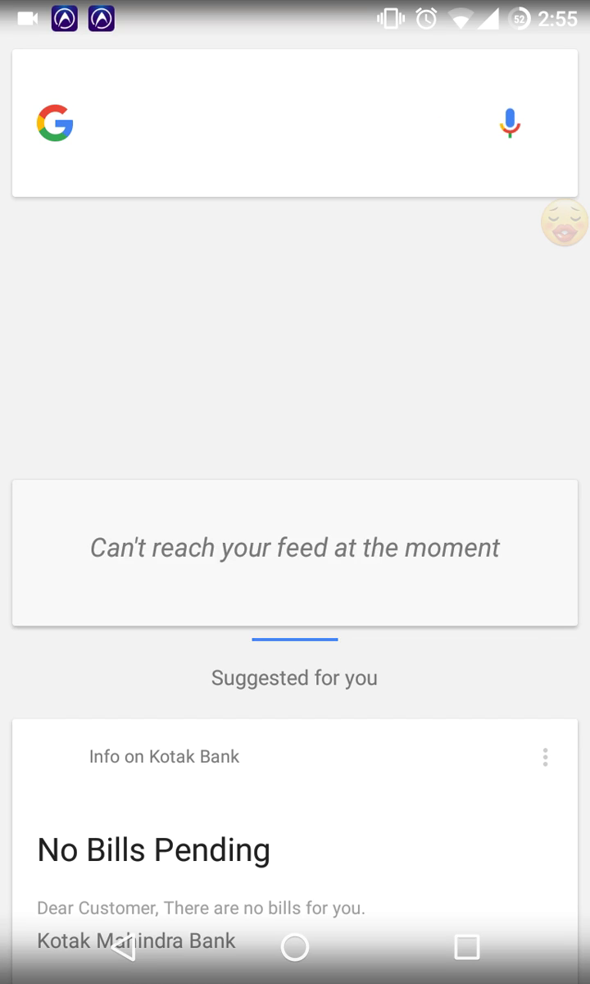
scroll(295, 492, down, 5)
scroll(296, 491, up, 5)
Swipe the Google app away and relaunch it from the app drawer
drag(492, 492, 82, 492)
click(294, 839)
scroll(295, 525, down, 10)
scroll(295, 492, down, 10)
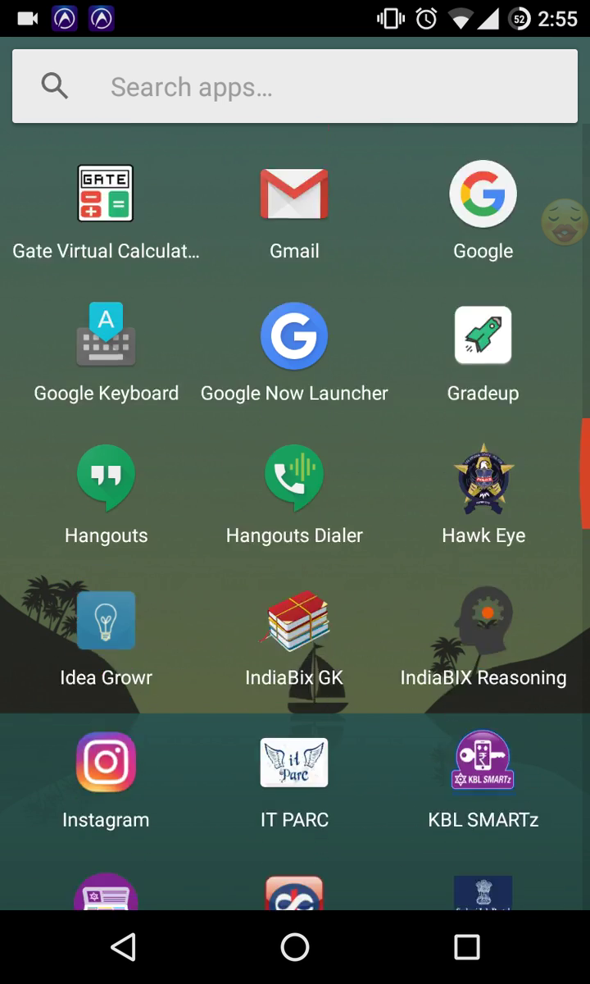
scroll(295, 492, up, 2)
click(483, 269)
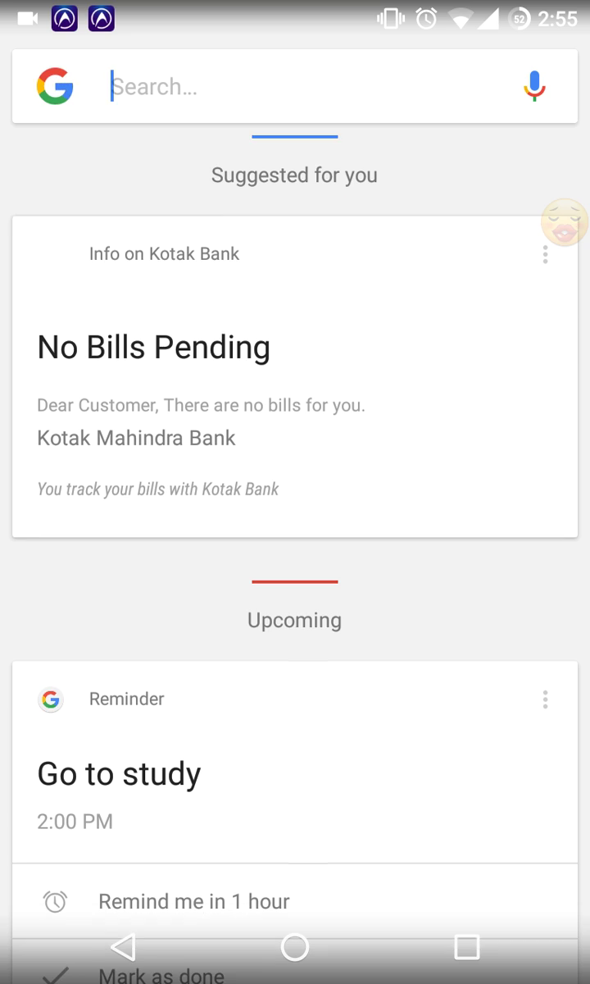
Search the recent query 'nani quotes', see the connection error, and return to the home screen
click(164, 86)
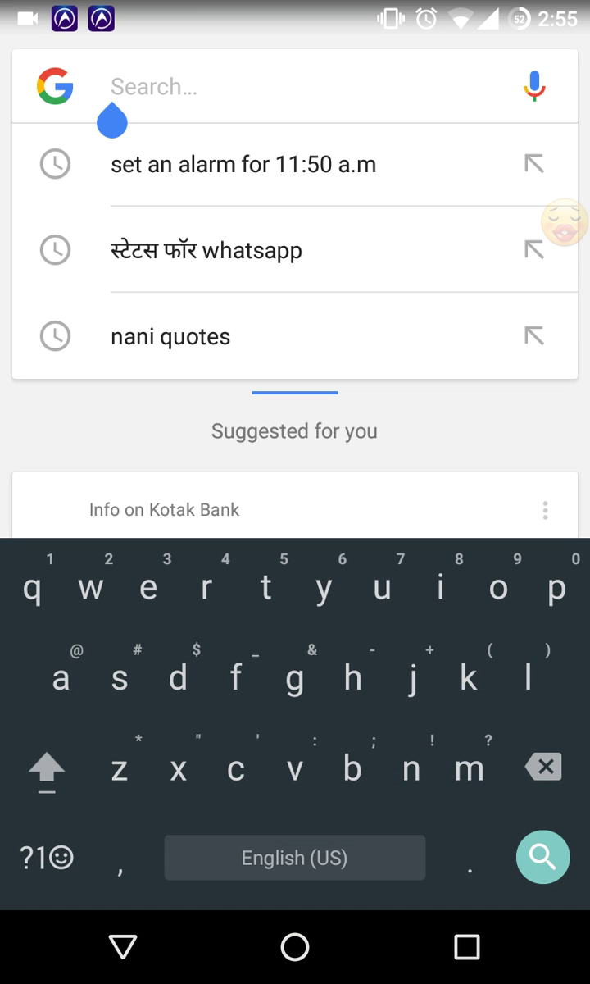
click(170, 336)
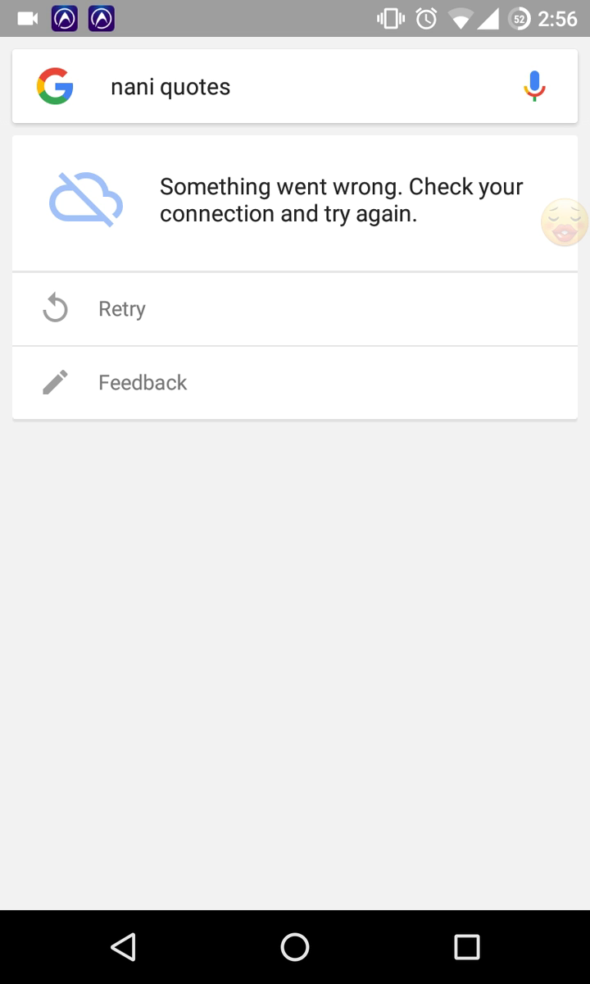
click(295, 947)
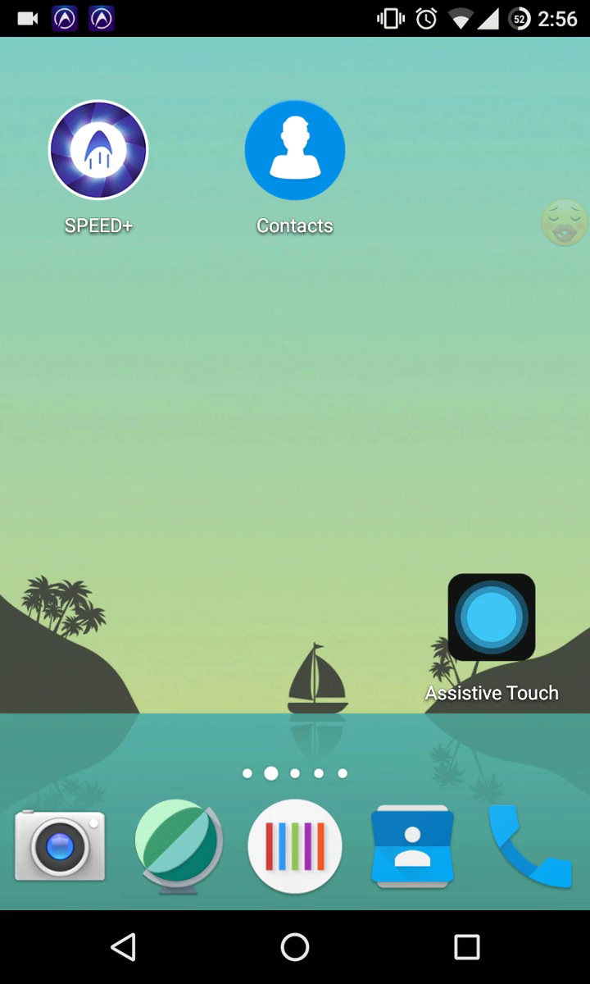
Swipe up to the app drawer and scroll the alphabetical list to the M–P apps
drag(295, 656, 295, 246)
scroll(295, 492, down, 10)
scroll(296, 492, down, 10)
scroll(295, 491, down, 10)
scroll(295, 492, up, 5)
scroll(295, 492, up, 10)
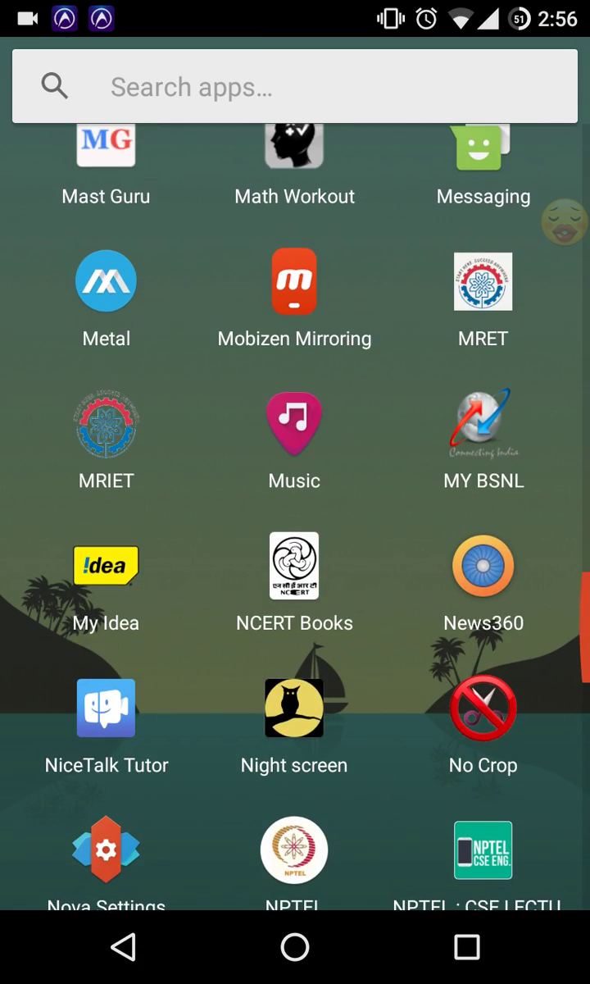
scroll(295, 492, up, 3)
scroll(295, 492, up, 5)
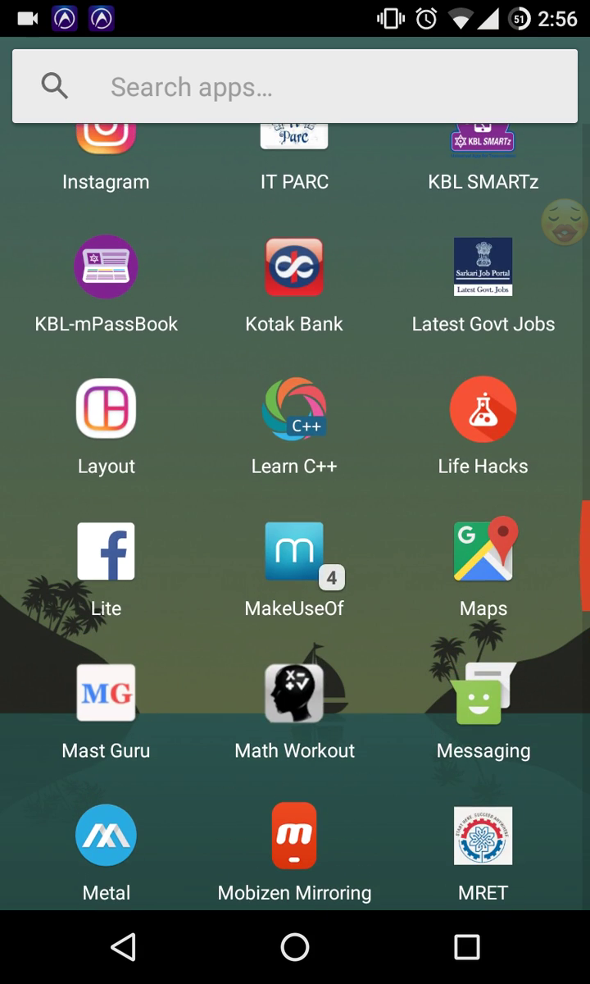
scroll(295, 492, up, 3)
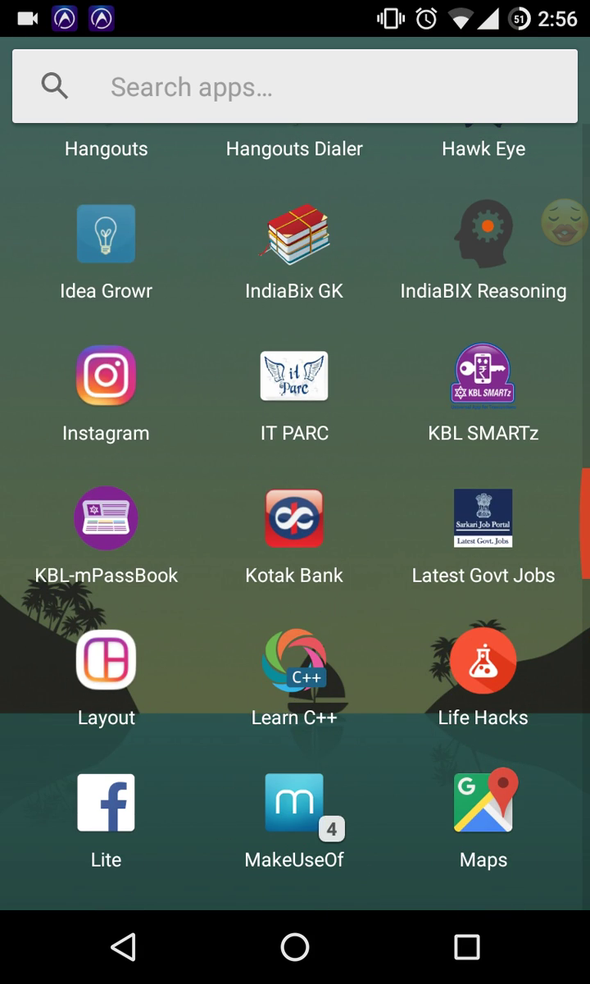
scroll(296, 492, down, 3)
scroll(296, 492, down, 4)
scroll(296, 492, down, 5)
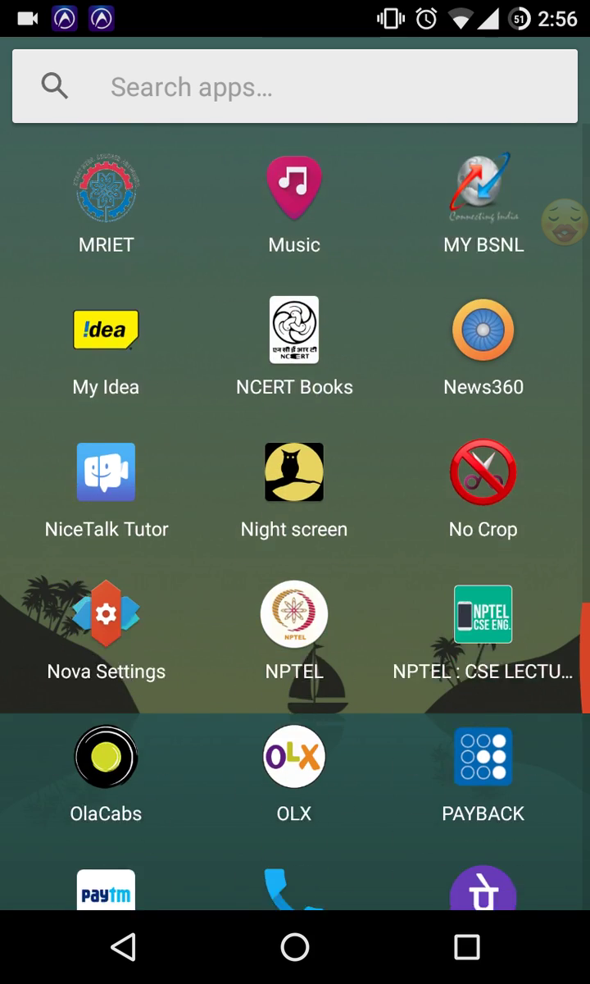